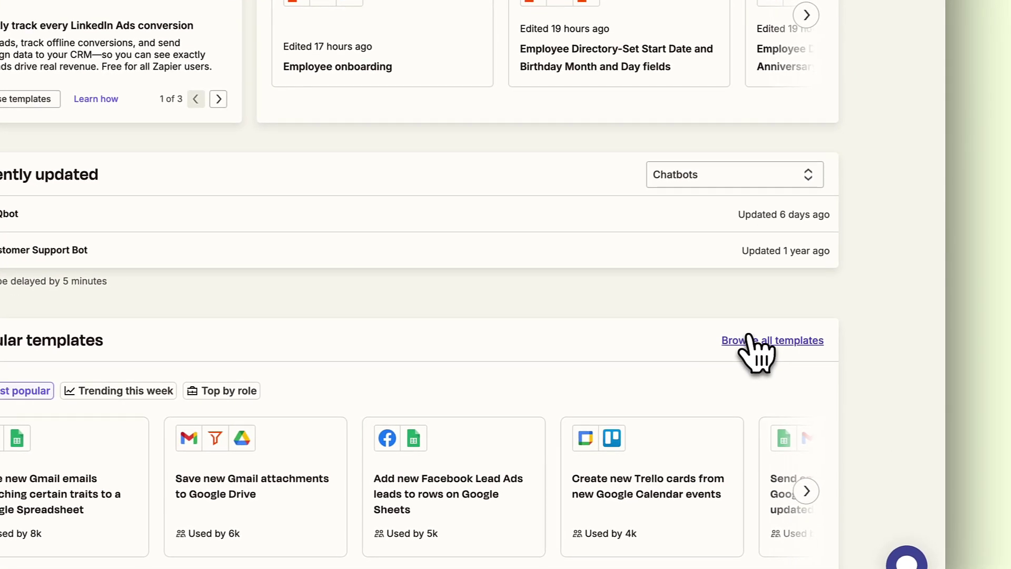
# Build a workflow from the saved Incident Management template in the template library
pyautogui.click(750, 340)
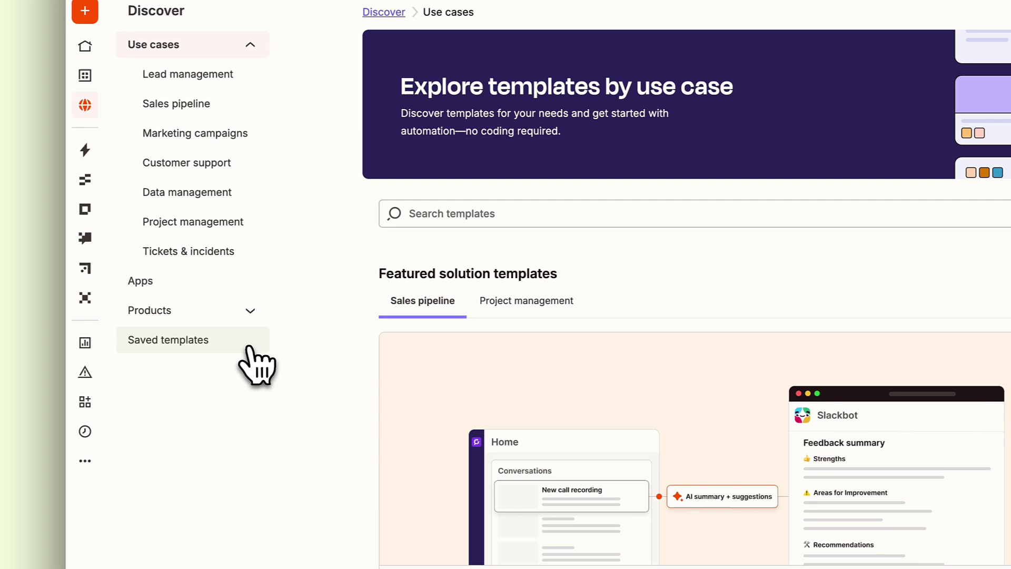
pyautogui.click(179, 331)
pyautogui.click(455, 254)
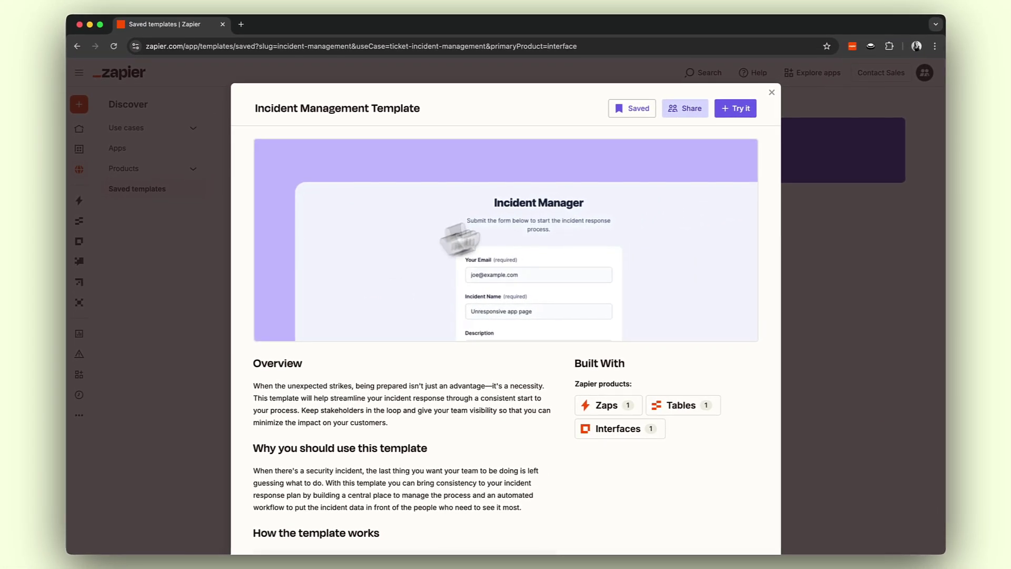
pyautogui.click(731, 110)
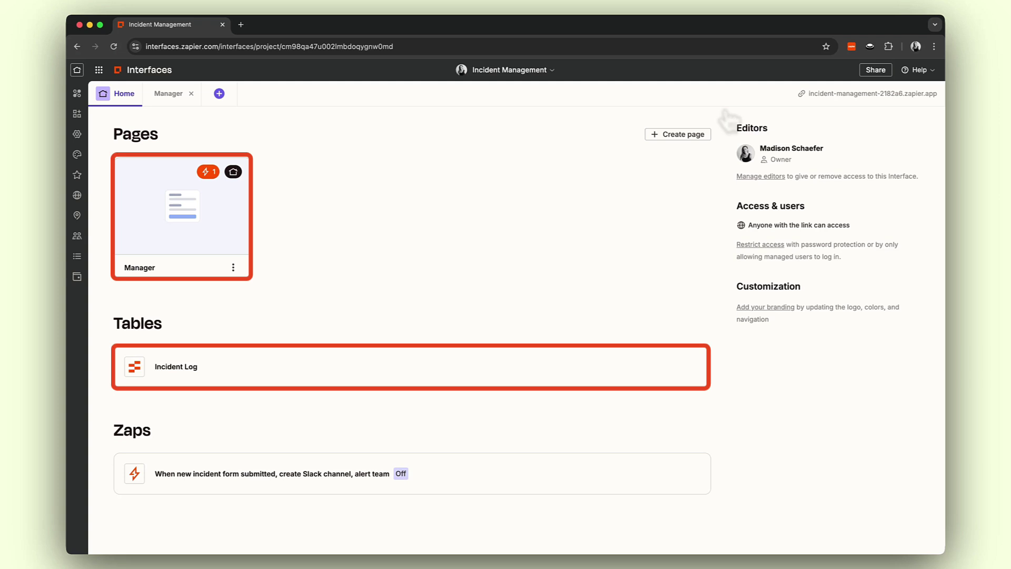
# Open the Manager page's live form and enter the reporter's e-mail and incident name 'Acme Tech Database Production Outage'
pyautogui.click(225, 252)
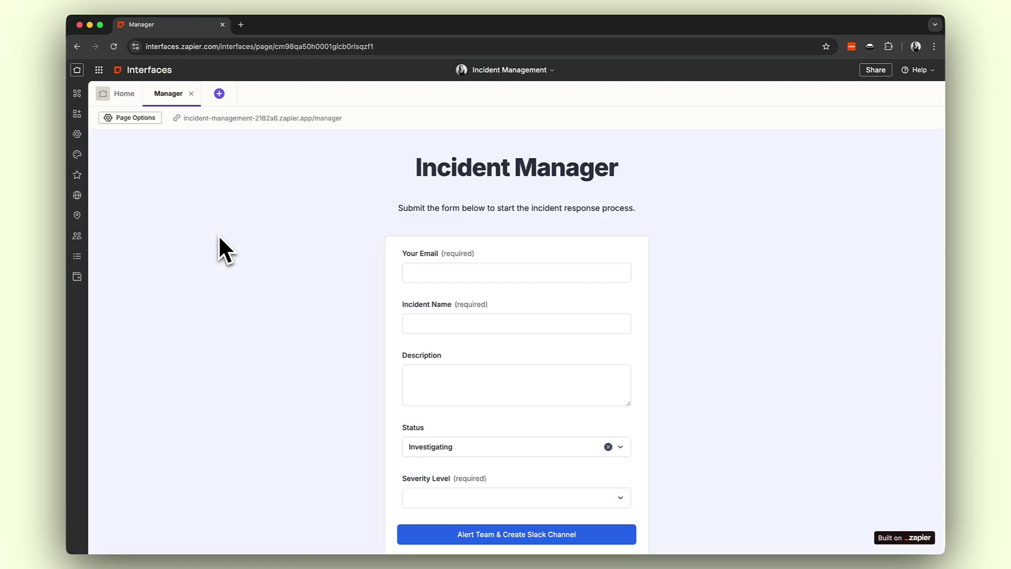
pyautogui.click(264, 118)
pyautogui.click(408, 202)
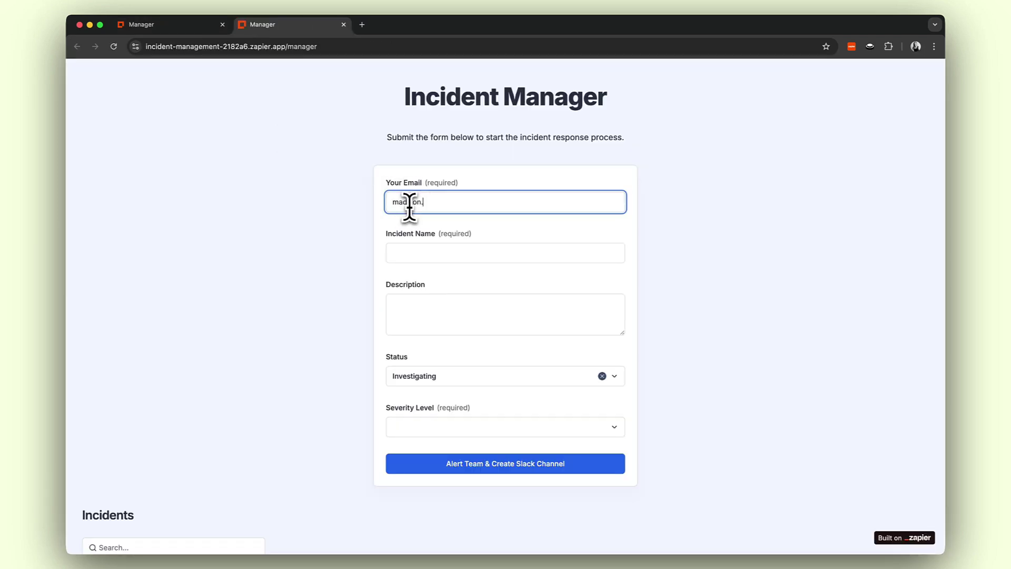
pyautogui.press('Tab')
pyautogui.write('Acme Tech Database Production Outage')
pyautogui.click(394, 310)
pyautogui.write('On April 3, 2025, the production Acme Tech customer database experienced a 3-hour outage when connection pools were exhausted during a routine index rebuild, causing order processing to halt completely. Approximately 13,400 customers were affected with an estimated revenue impact of $47,500 due to delayed transactions. Root cause was determined to be mismatched timeout settings following a recent infrastructure upgrade, with remediation focused on implementing automated configuration validation to prevent similar issues in the future.')
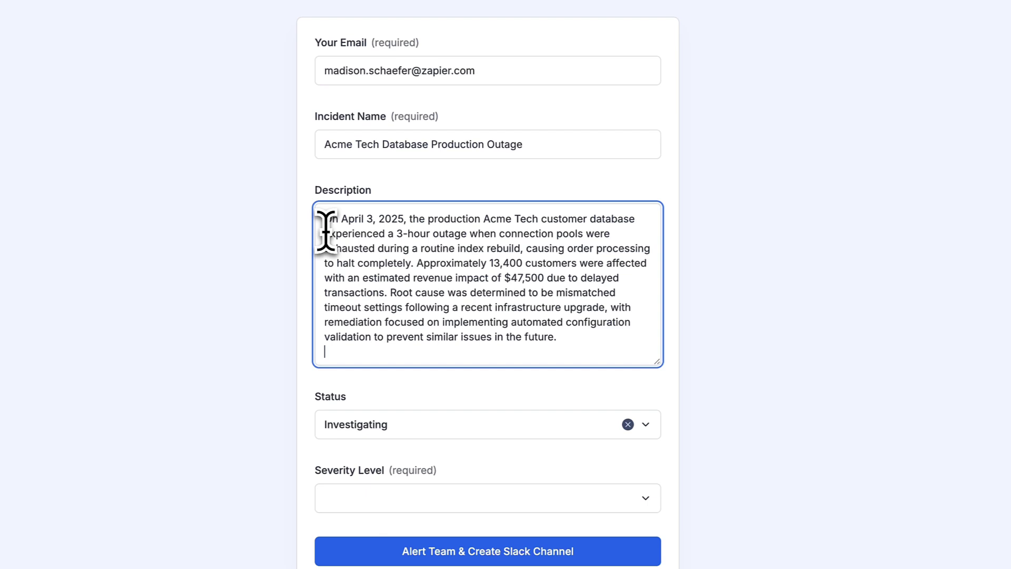
# Set Severity to 4 and submit the incident to alert the team
pyautogui.scroll(-3, 383, 342)
pyautogui.click(505, 426)
pyautogui.click(426, 462)
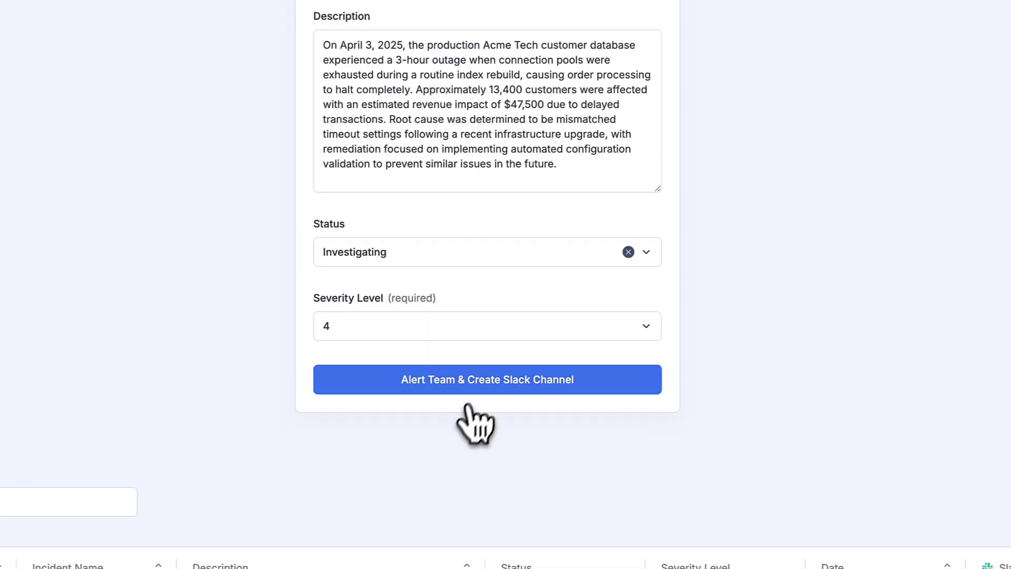
pyautogui.click(481, 384)
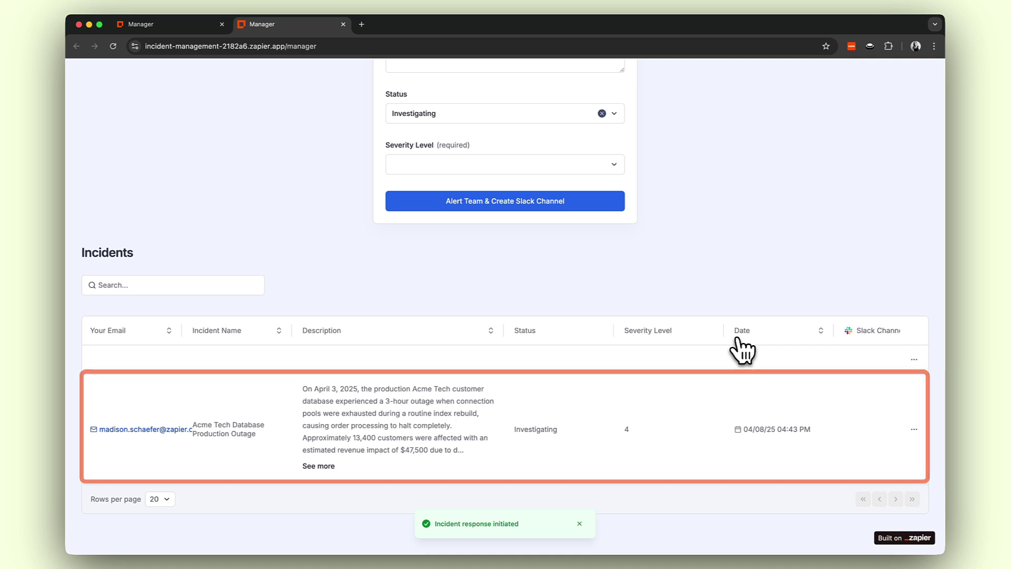
# Test the Zap's Form Submission Created trigger to pull the Acme Tech outage submission
pyautogui.click(342, 24)
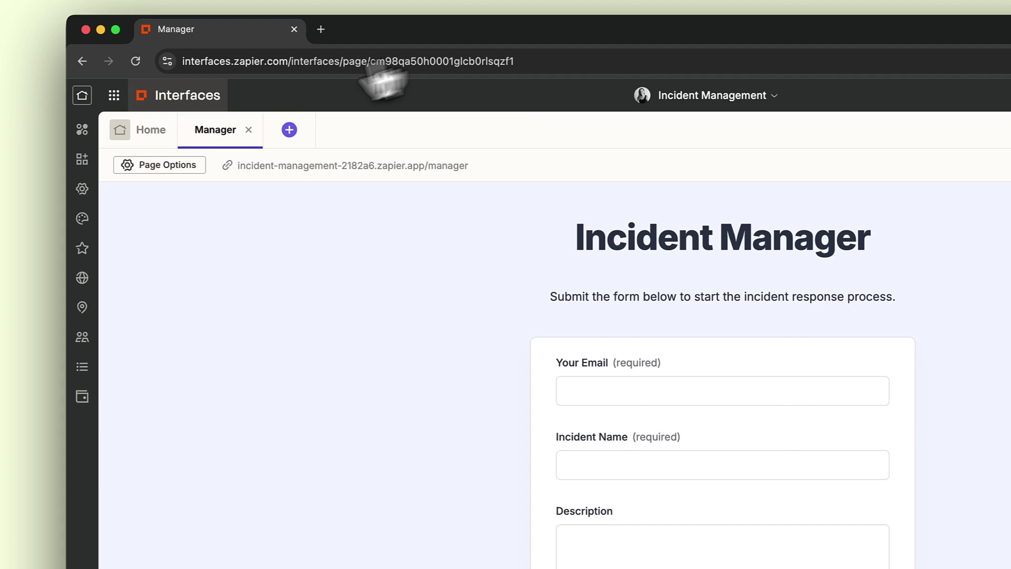
pyautogui.click(158, 129)
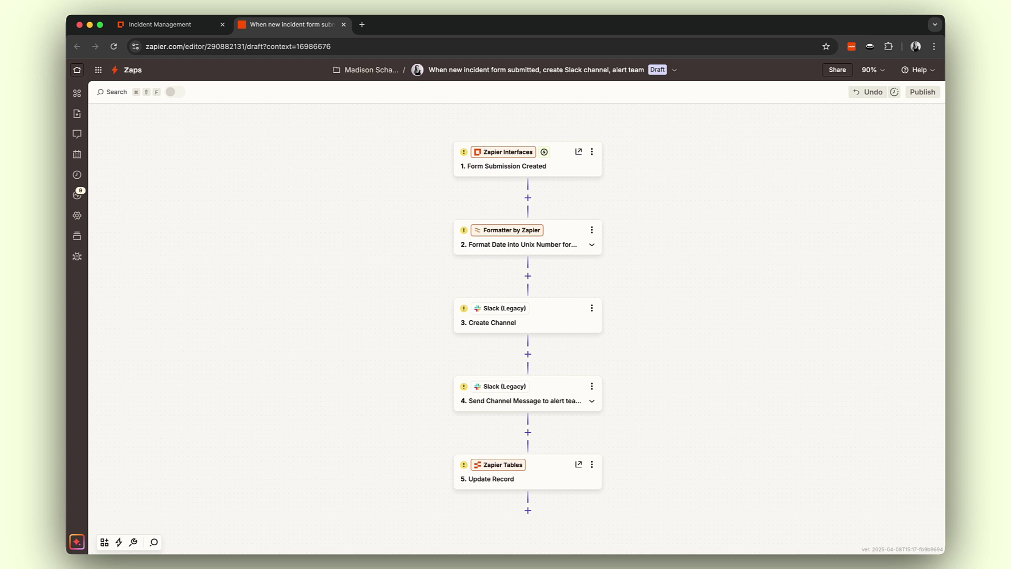
pyautogui.click(529, 170)
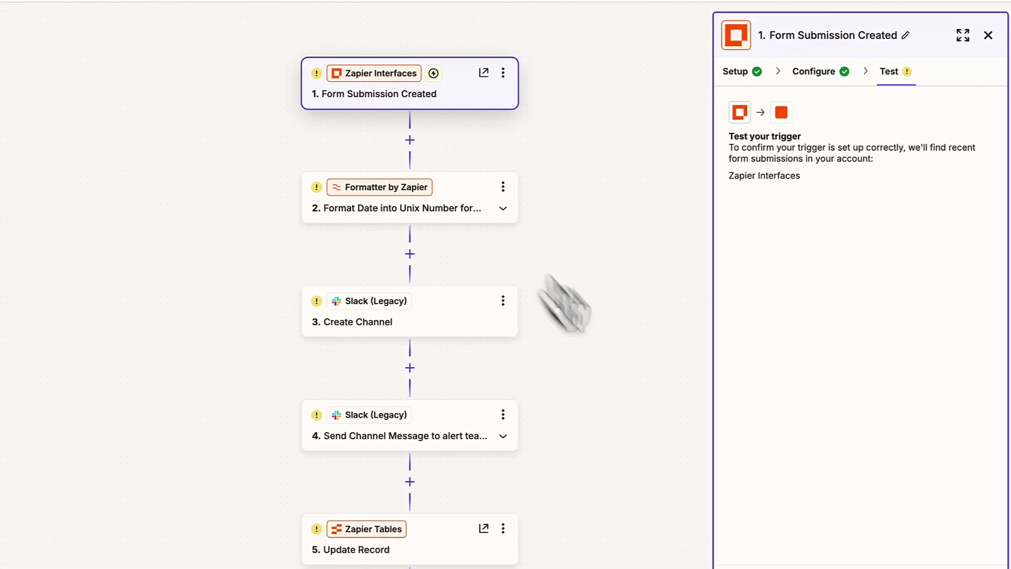
pyautogui.click(754, 511)
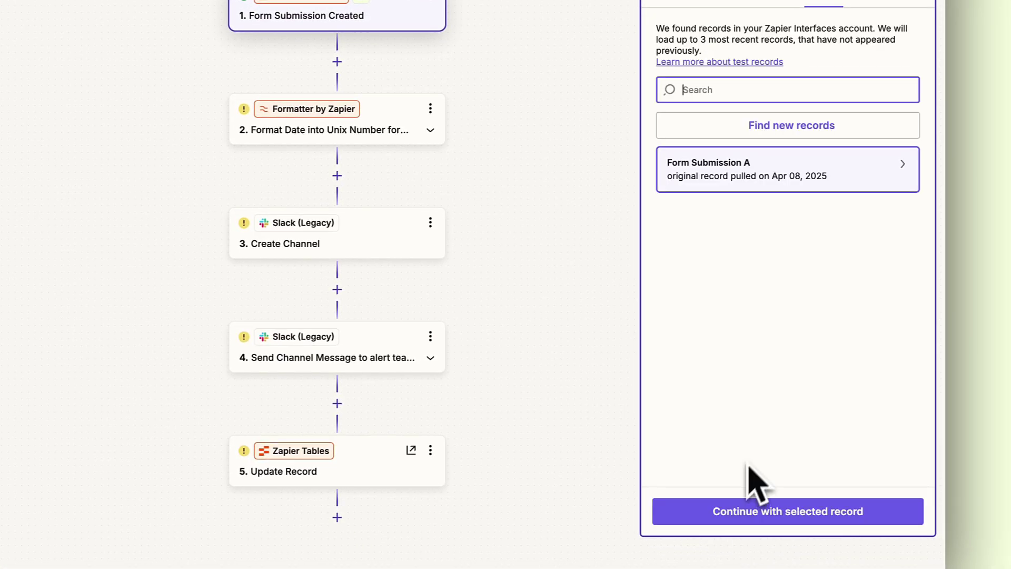
pyautogui.moveTo(875, 186)
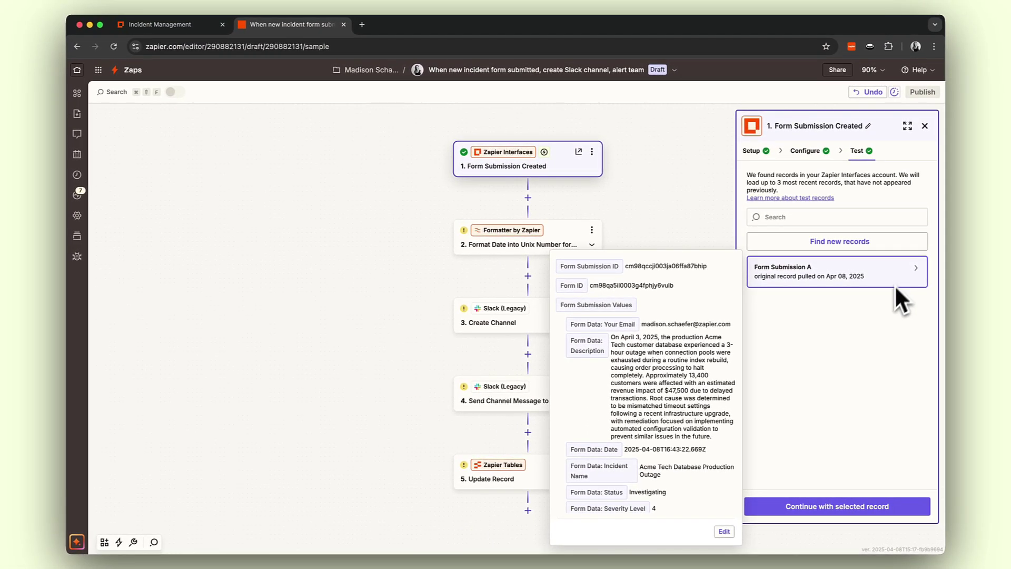
# Set the date formatter's output to MMMM DD YYYY and test it, returning April 08 2025
pyautogui.click(814, 506)
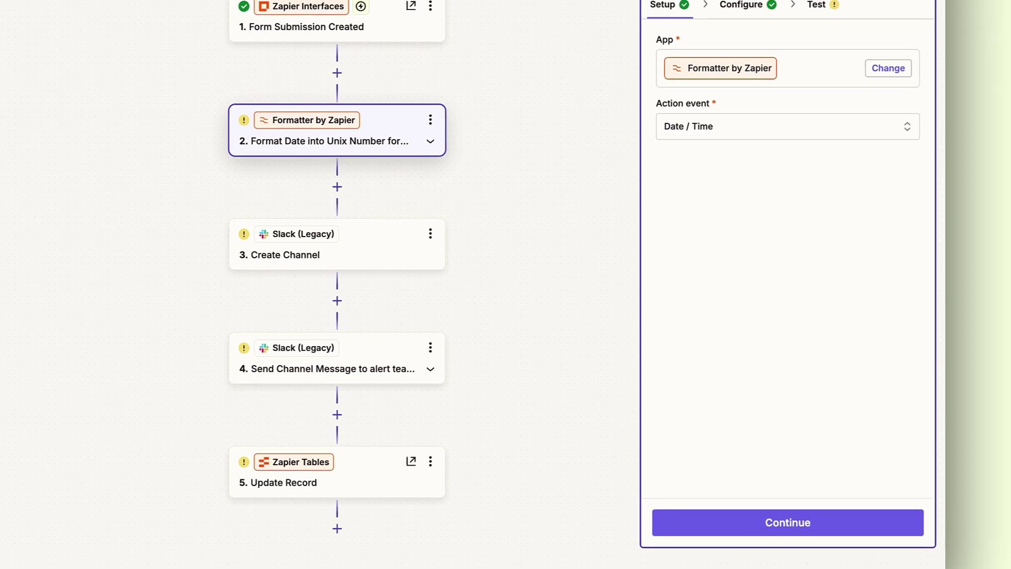
pyautogui.click(754, 528)
pyautogui.click(891, 256)
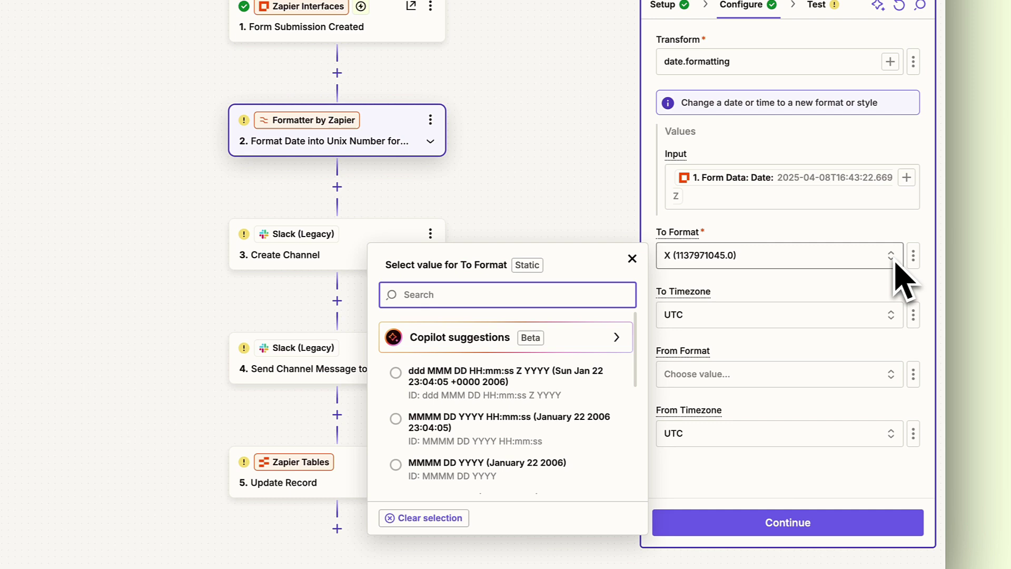
pyautogui.click(550, 463)
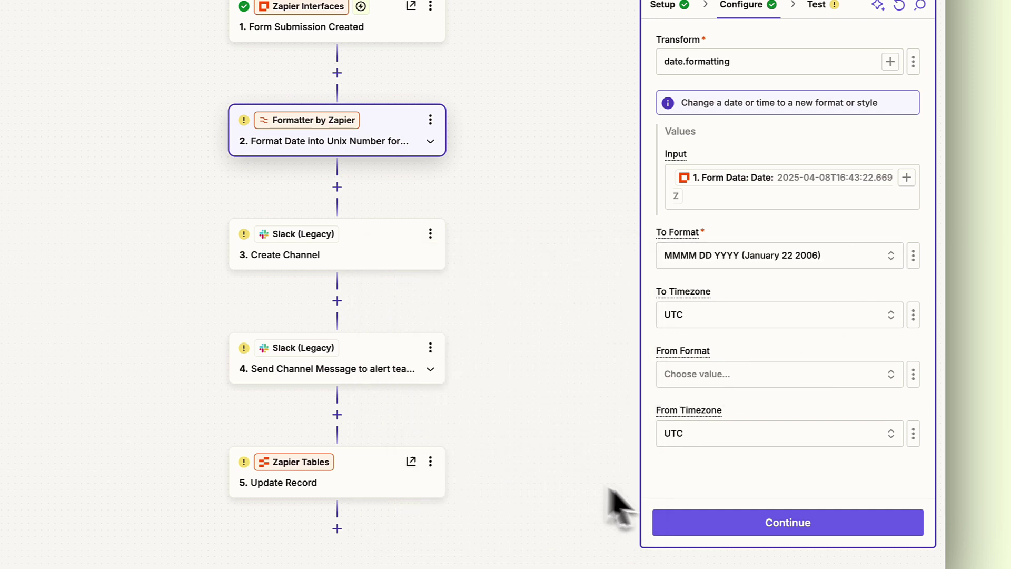
pyautogui.click(726, 527)
pyautogui.click(845, 524)
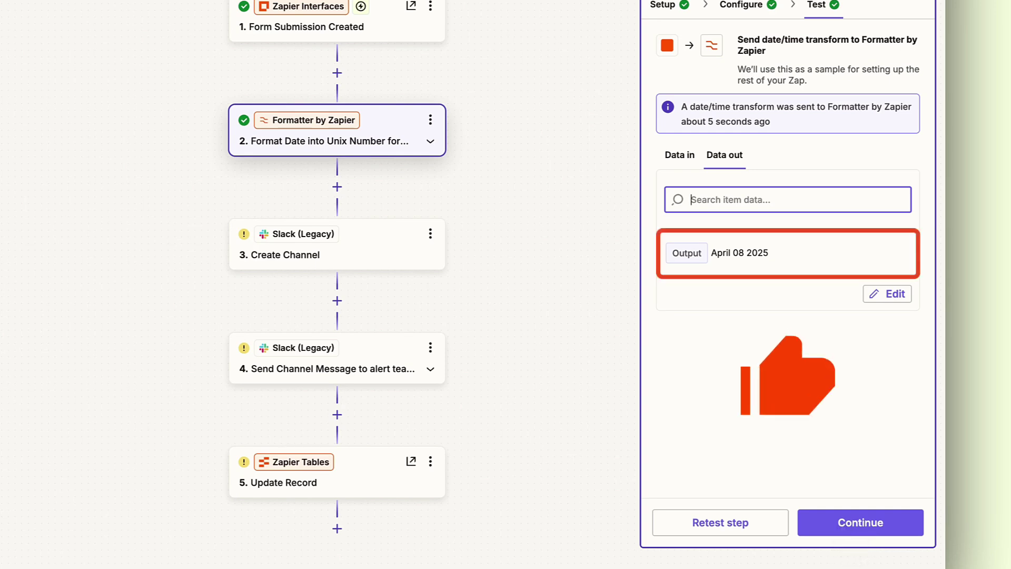
# Upgrade Create Channel to the new Slack app, connect the Slack account, and test it, creating incident-april-08-2025
pyautogui.click(843, 524)
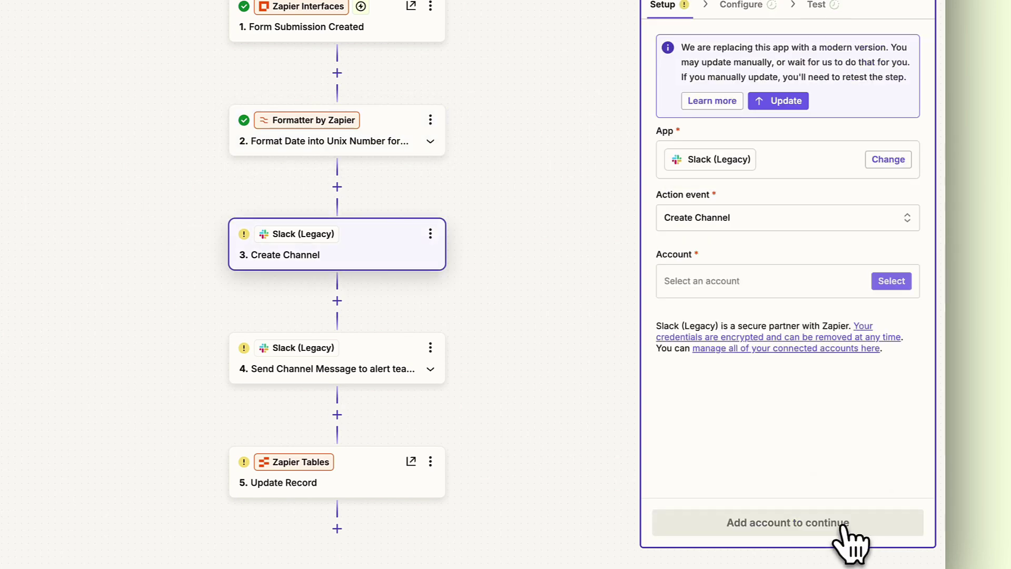
pyautogui.click(780, 100)
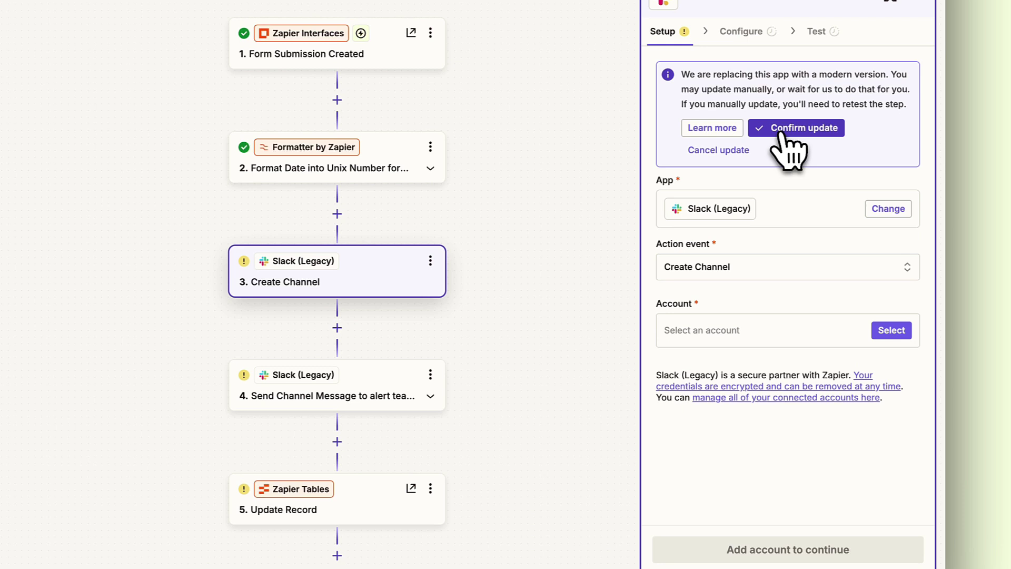
pyautogui.click(787, 140)
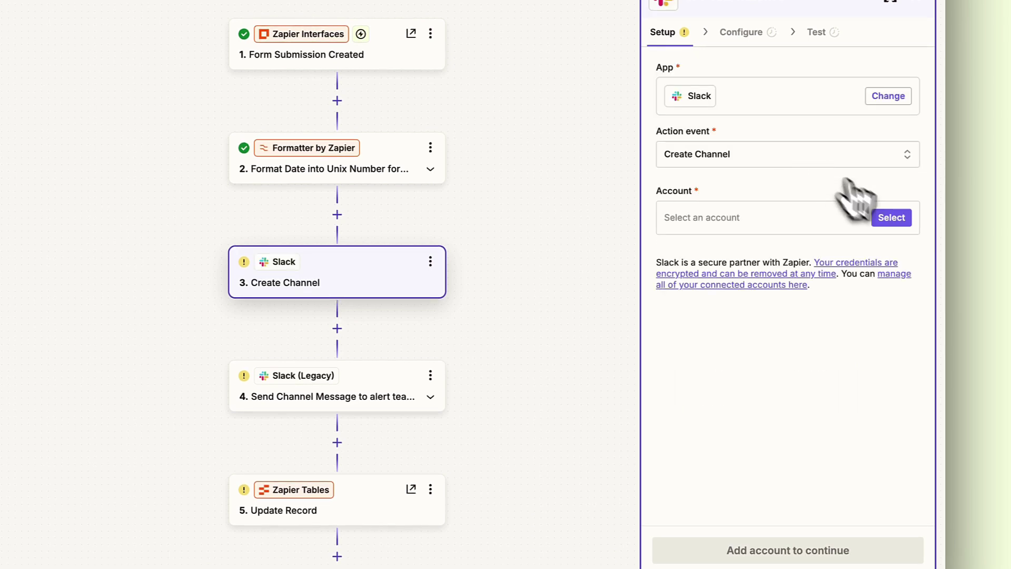
pyautogui.click(895, 218)
pyautogui.click(608, 279)
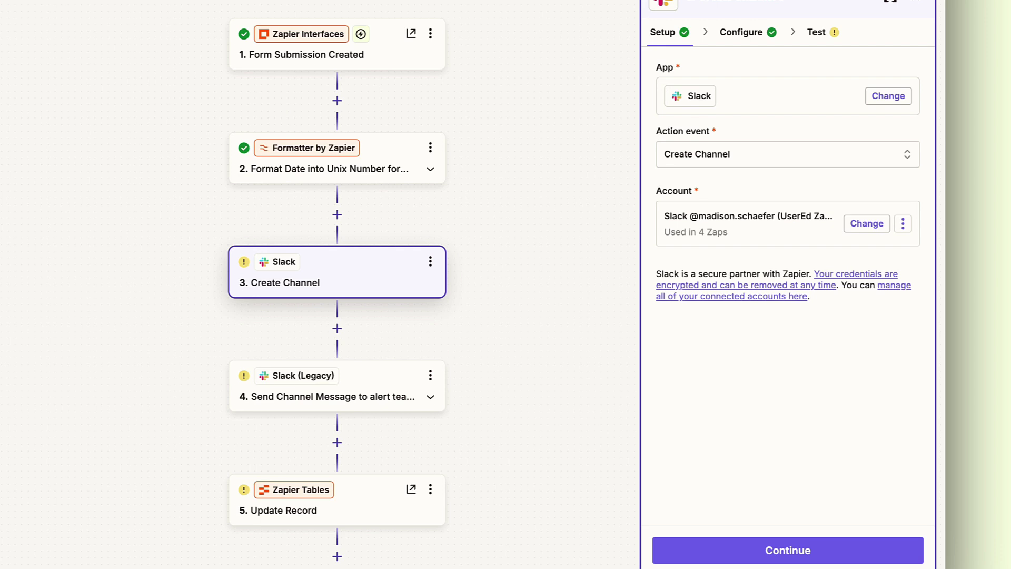
pyautogui.click(737, 550)
pyautogui.click(737, 550)
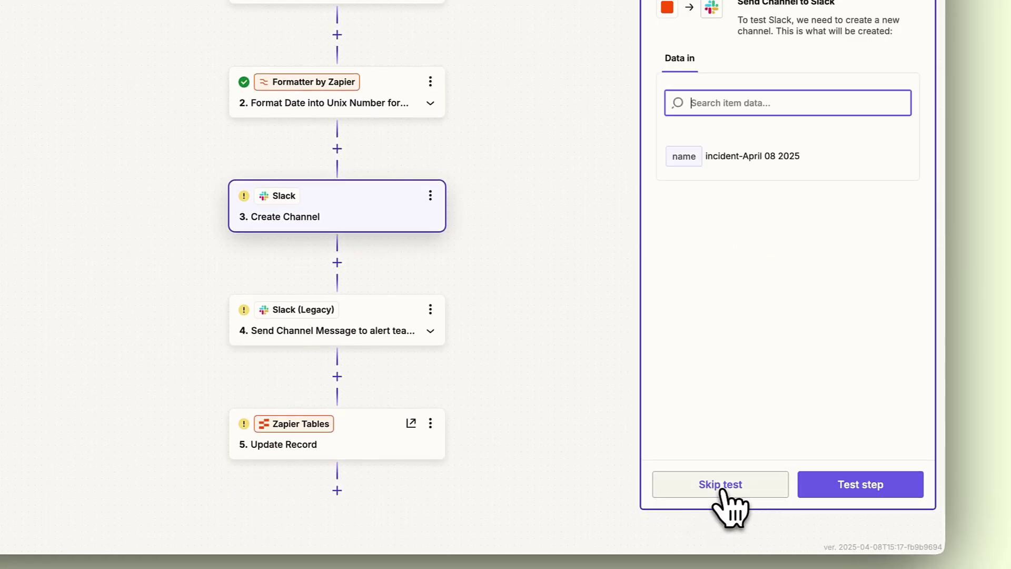
pyautogui.click(821, 490)
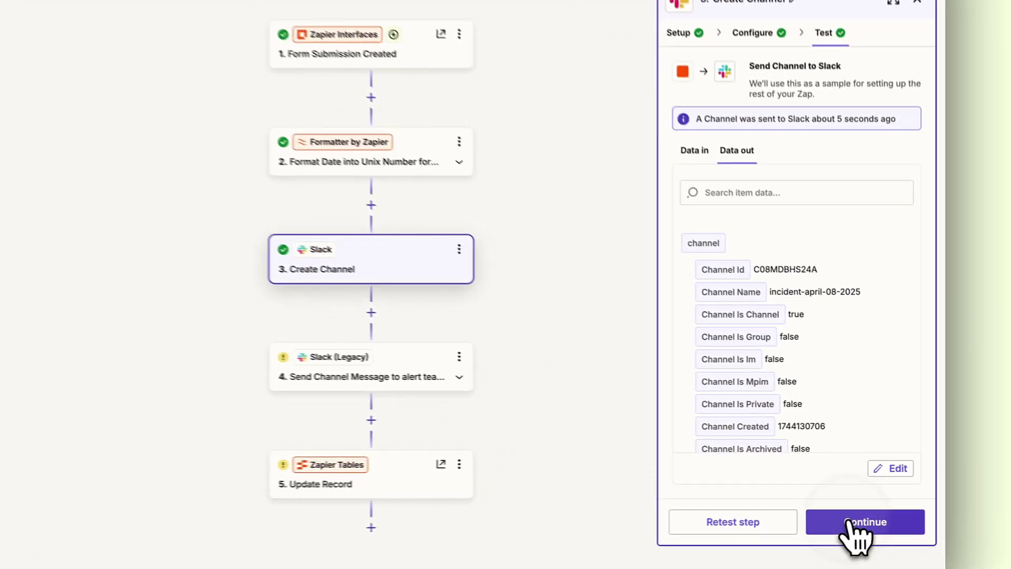
# Upgrade Send Channel Message to the new Slack app, add Email, Description, Status, Severity, and test it
pyautogui.click(854, 521)
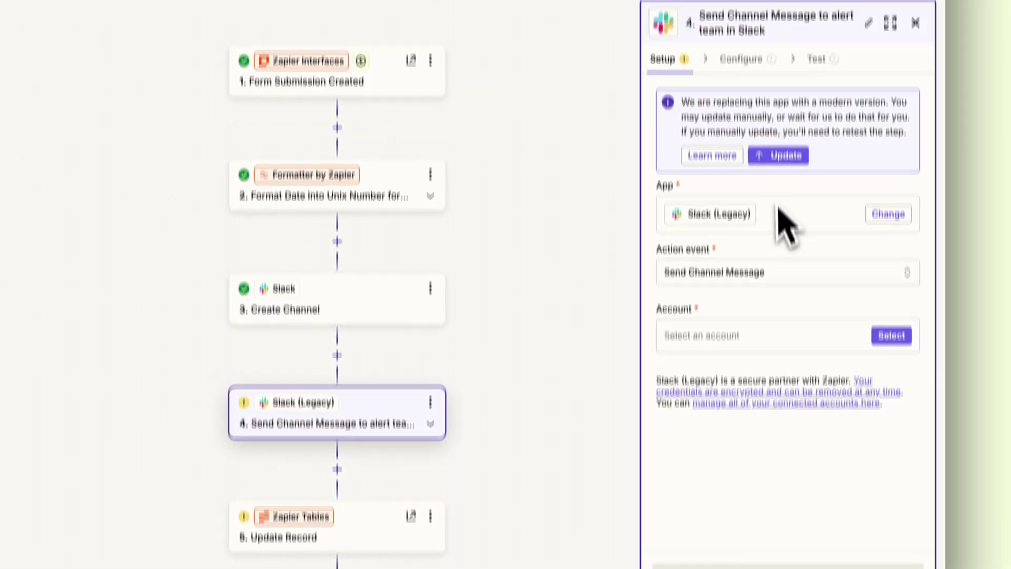
pyautogui.click(781, 234)
pyautogui.click(779, 234)
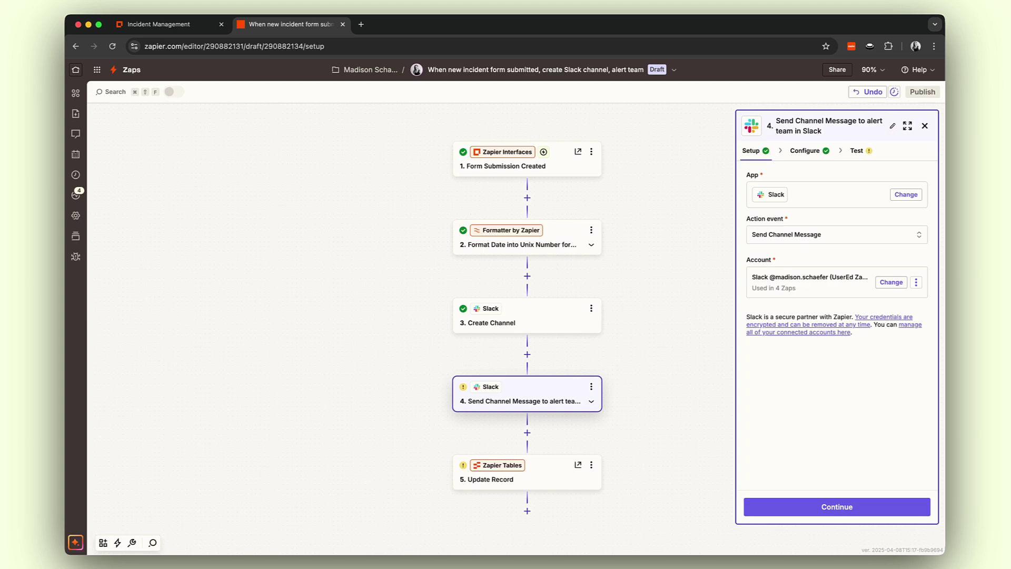
pyautogui.click(846, 506)
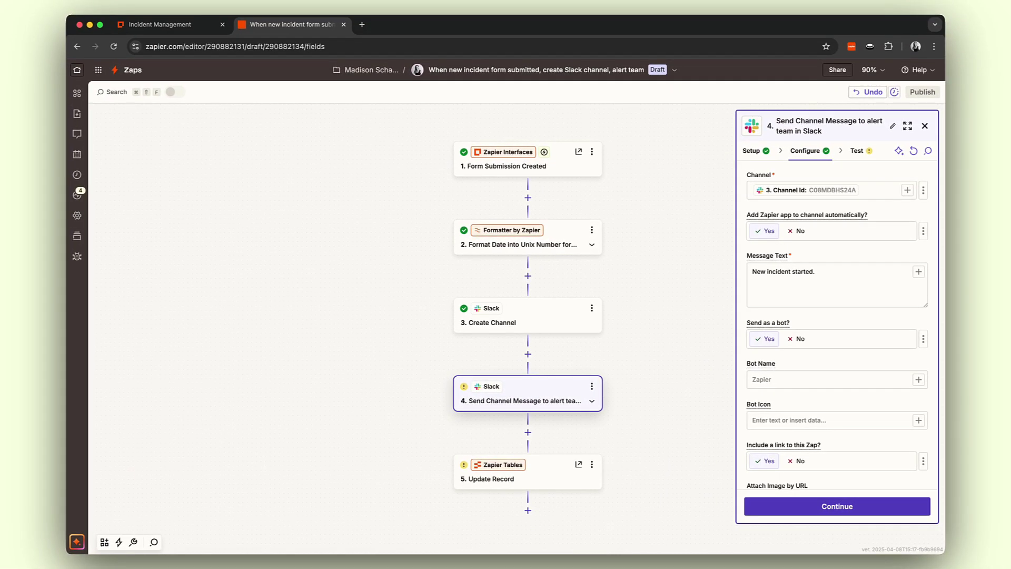
pyautogui.click(826, 276)
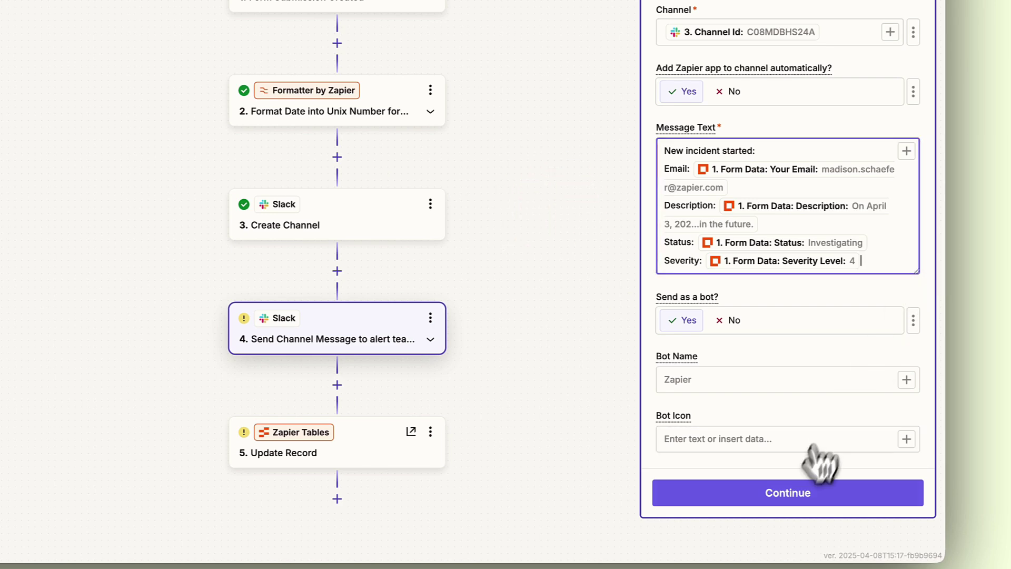
pyautogui.click(803, 492)
pyautogui.click(826, 494)
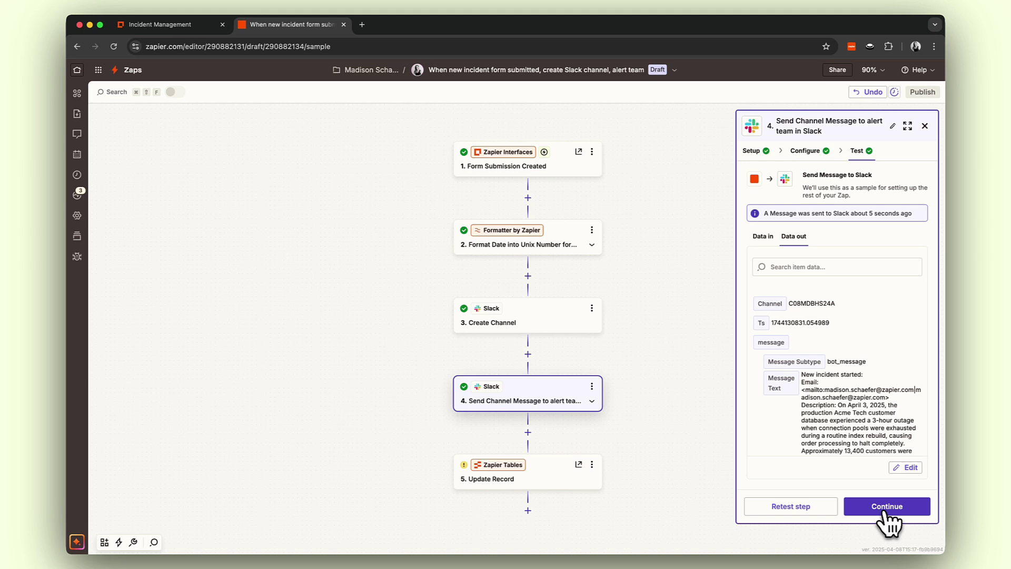
# Test the Update Record step to write the channel name into the incident record
pyautogui.click(880, 509)
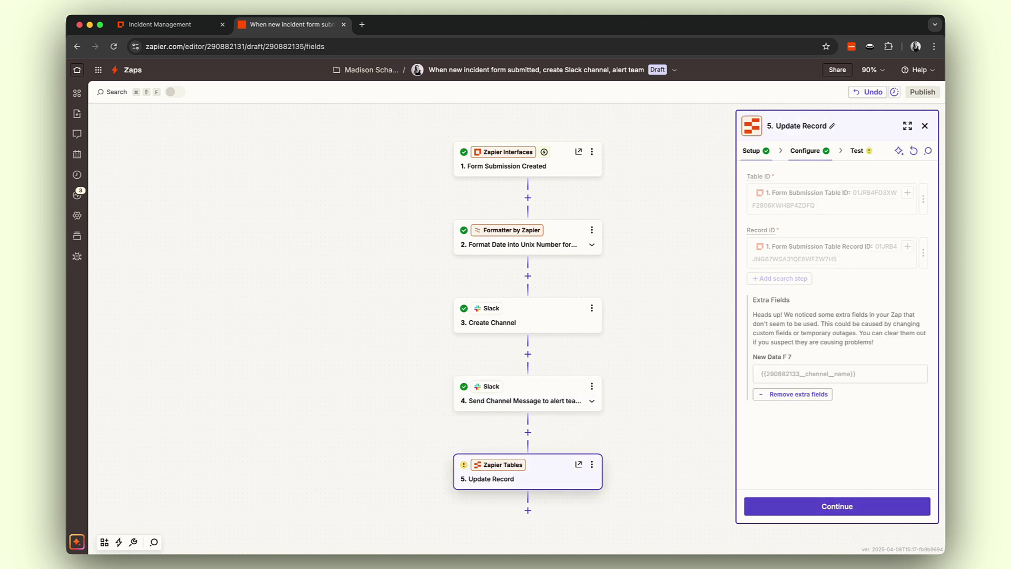
pyautogui.click(886, 512)
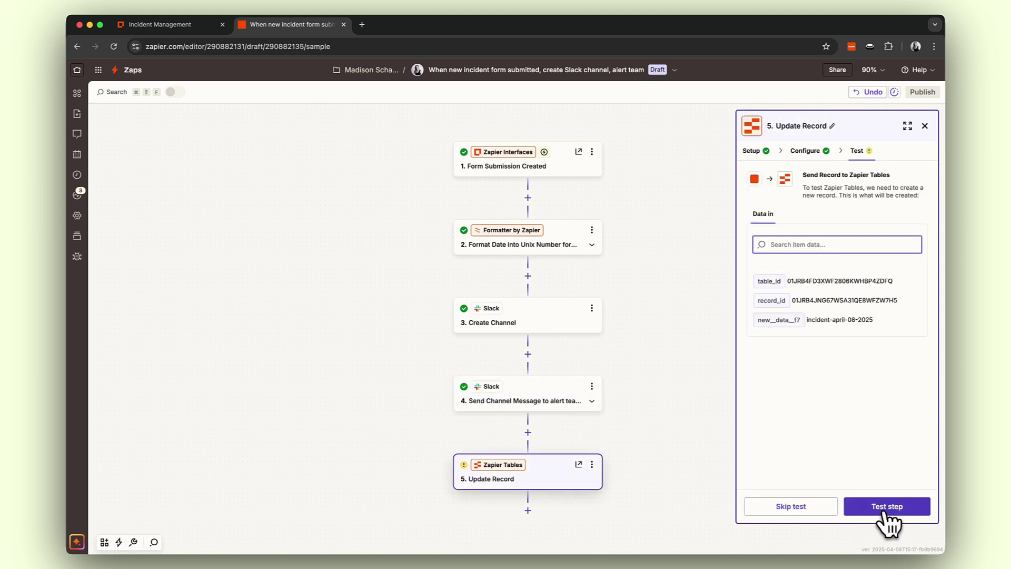
pyautogui.click(887, 511)
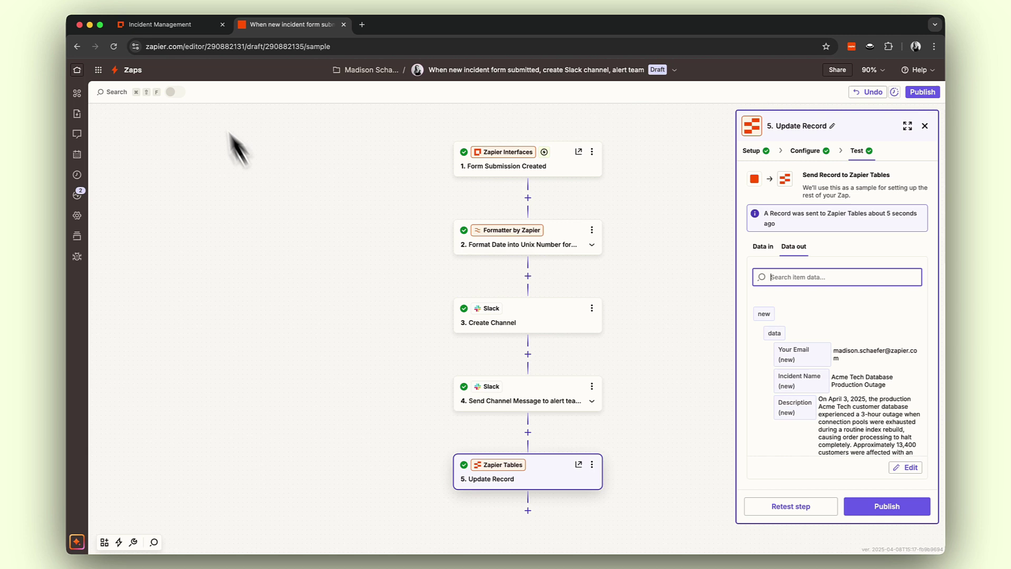
# Check the Incident Log table's Slack Channel column shows incident-april-08-2025
pyautogui.click(169, 25)
pyautogui.click(179, 368)
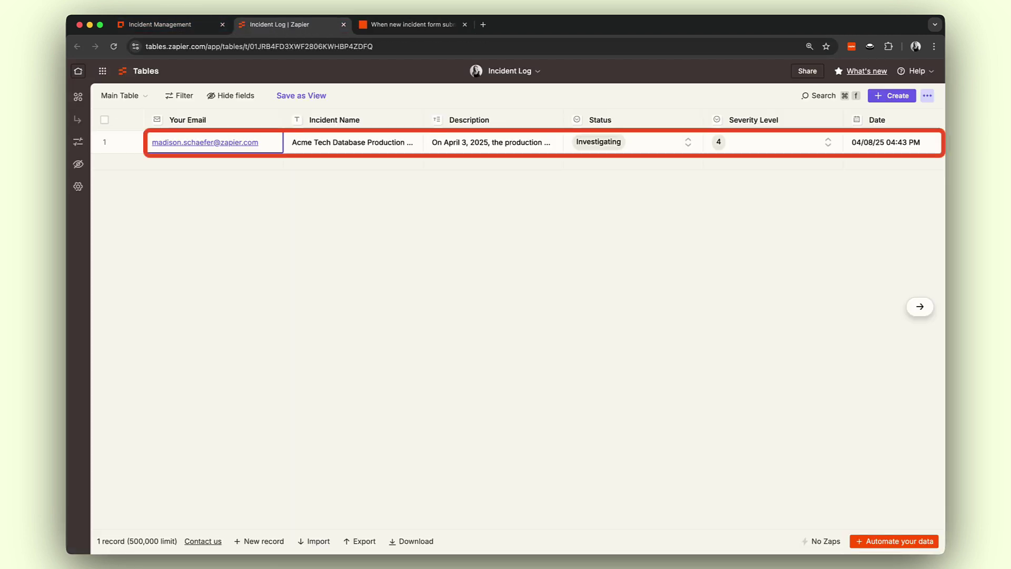
pyautogui.hscroll(5, 516, 142)
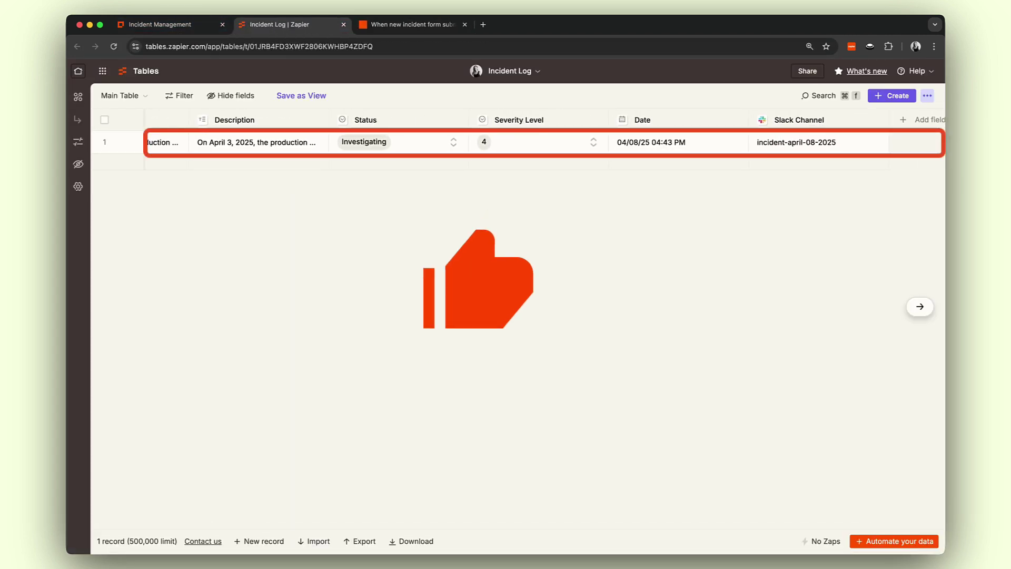
pyautogui.hscroll(-5, 516, 142)
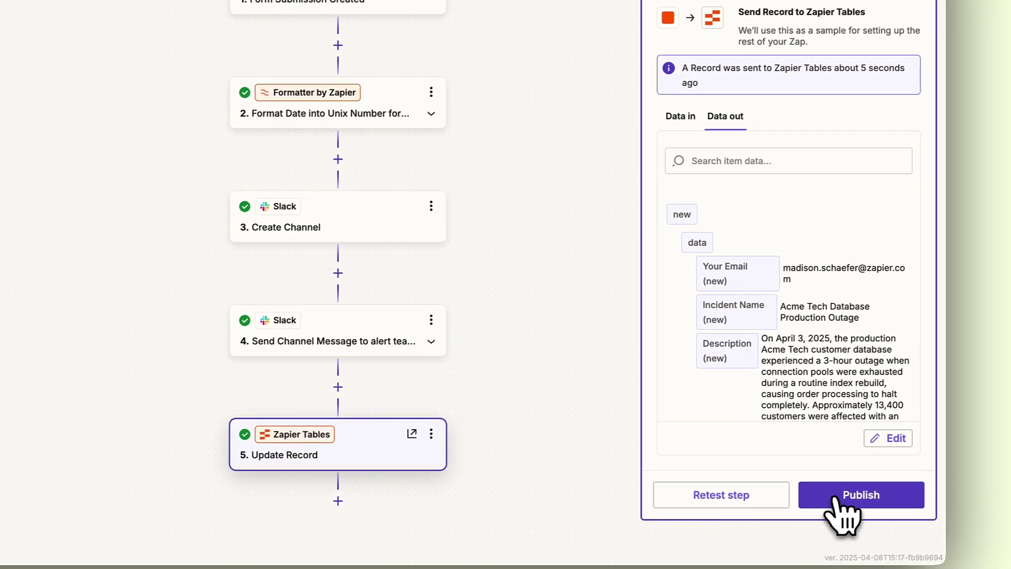
# Publish the Zap as version v1 and close the step panel and published notice
pyautogui.click(840, 497)
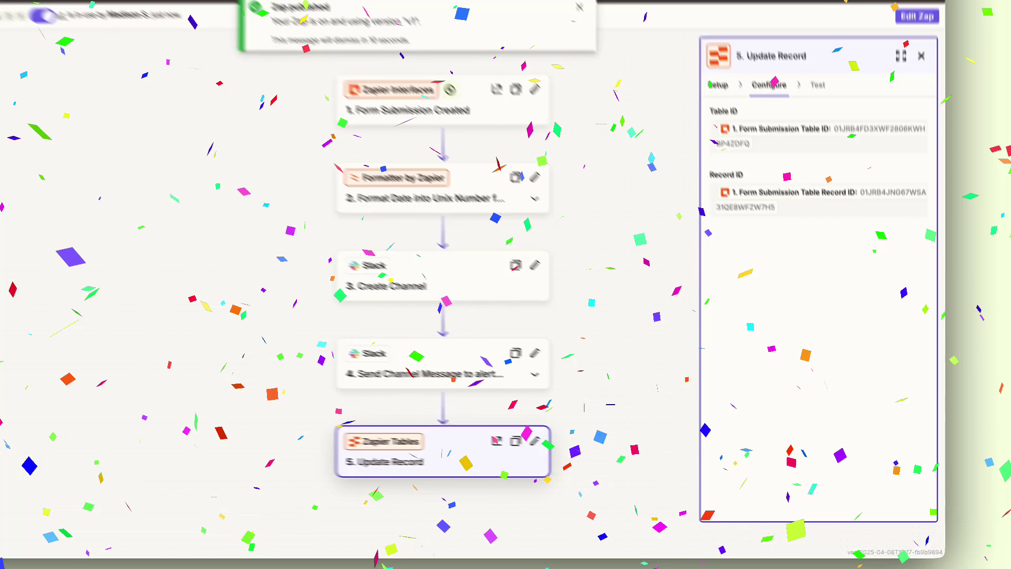
pyautogui.click(920, 56)
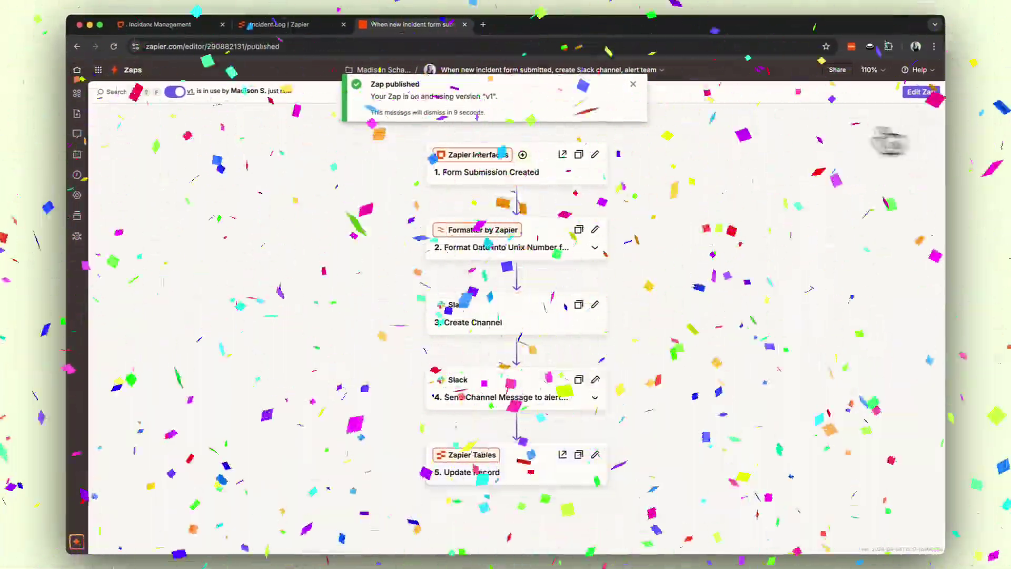
pyautogui.click(633, 84)
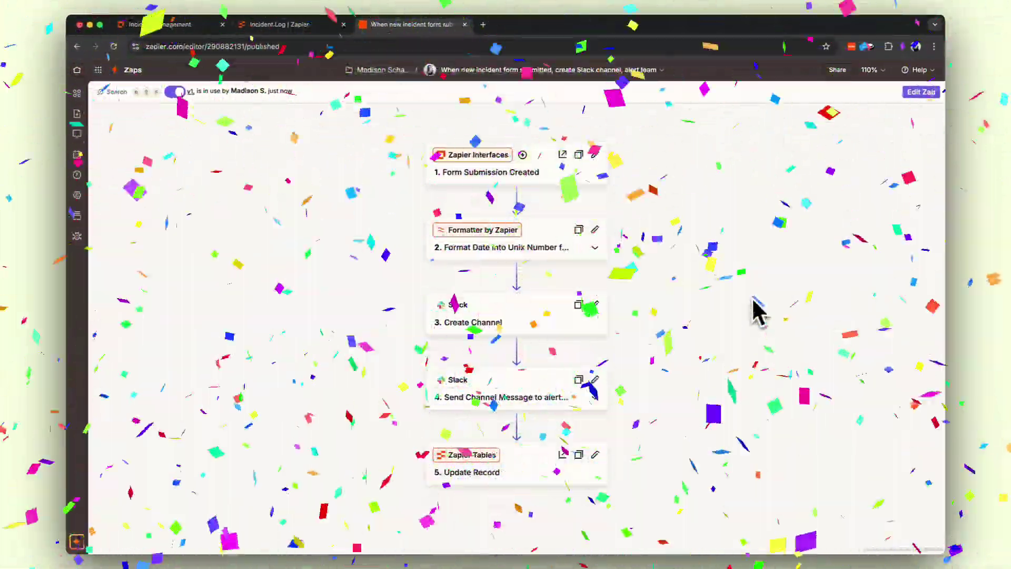